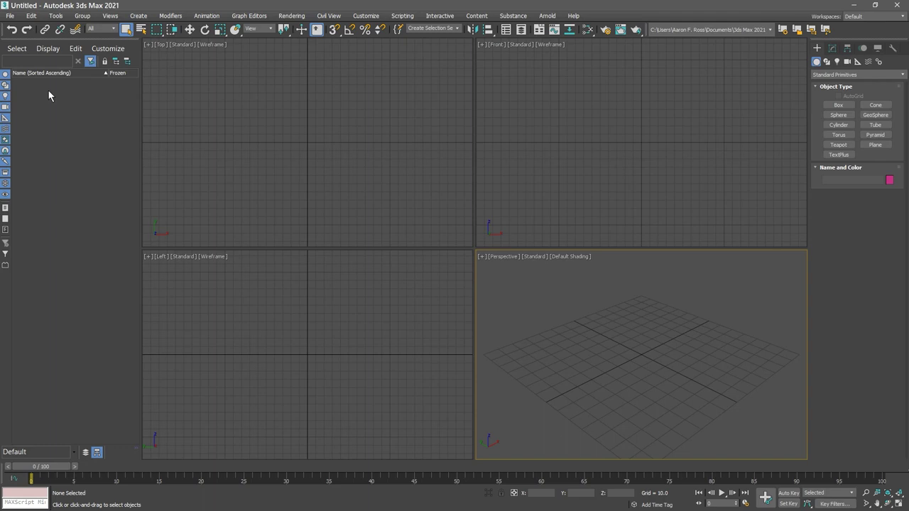
- Hide the Scene Explorer and the time slider to free space for the viewports
right_click(22, 41)
click(52, 44)
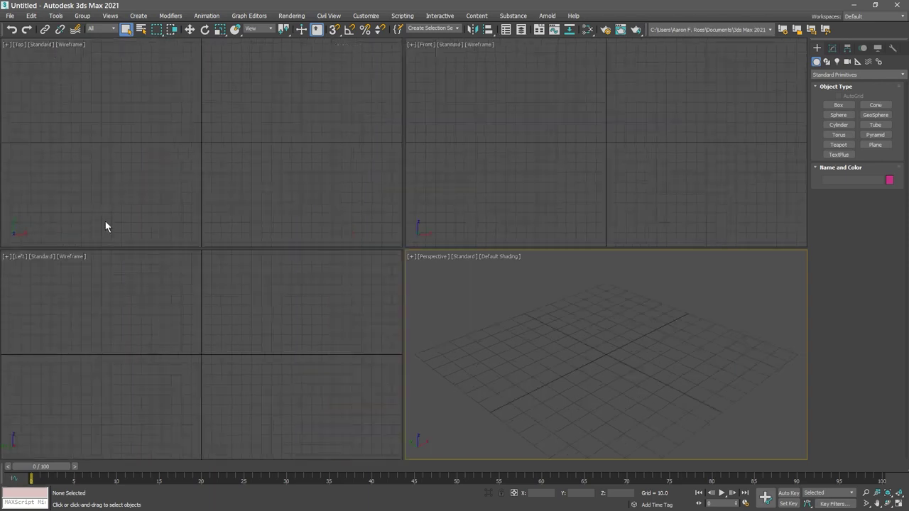
right_click(3, 473)
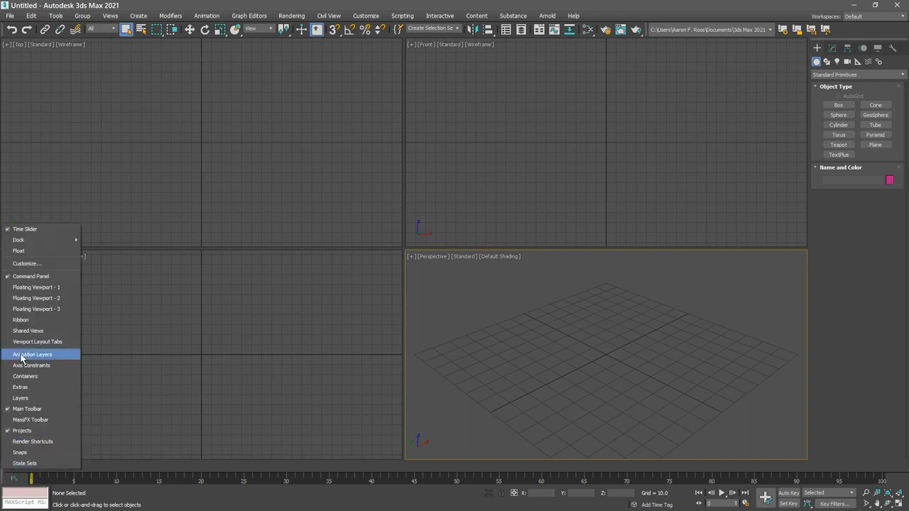
click(21, 228)
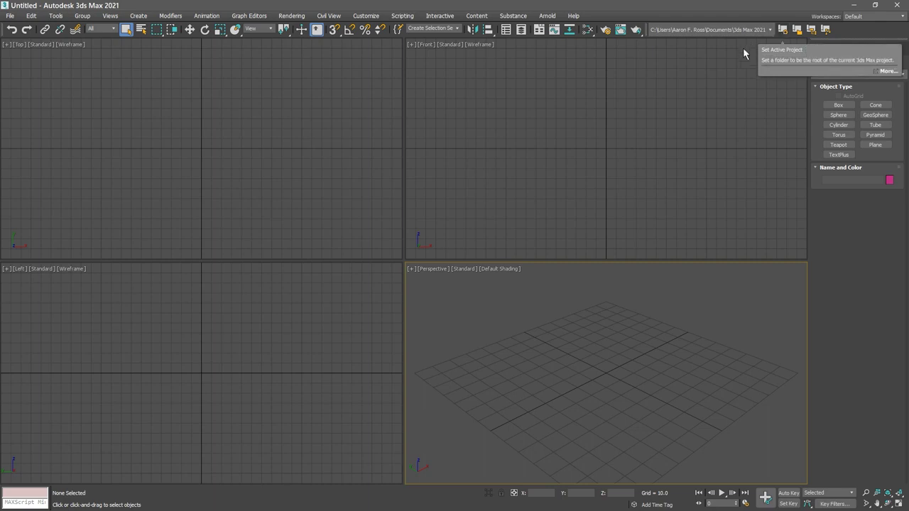
- Set the Product Viz folder on the Desktop as the active project
click(782, 30)
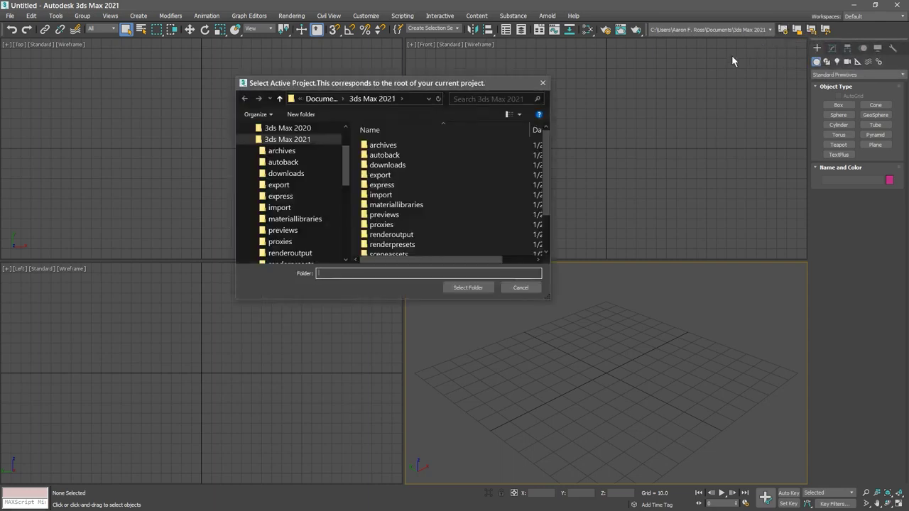
scroll(343, 164, up, 2)
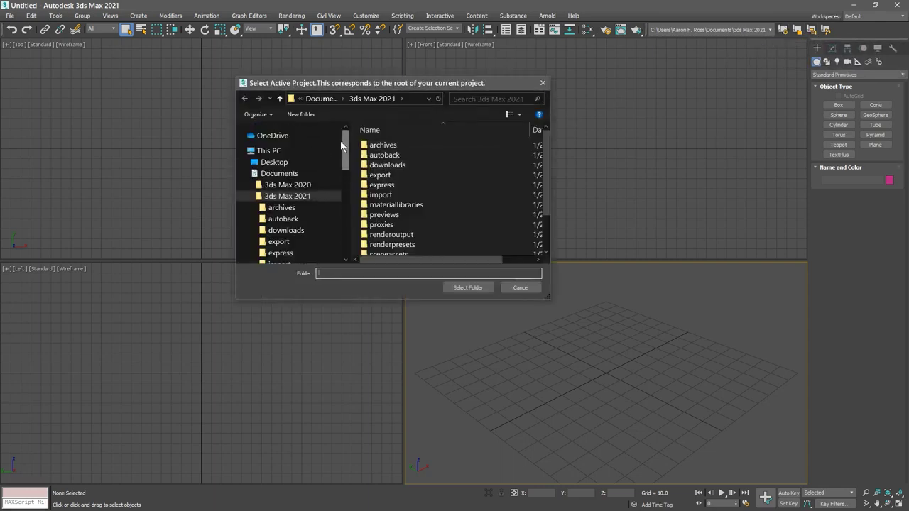
click(284, 161)
click(382, 147)
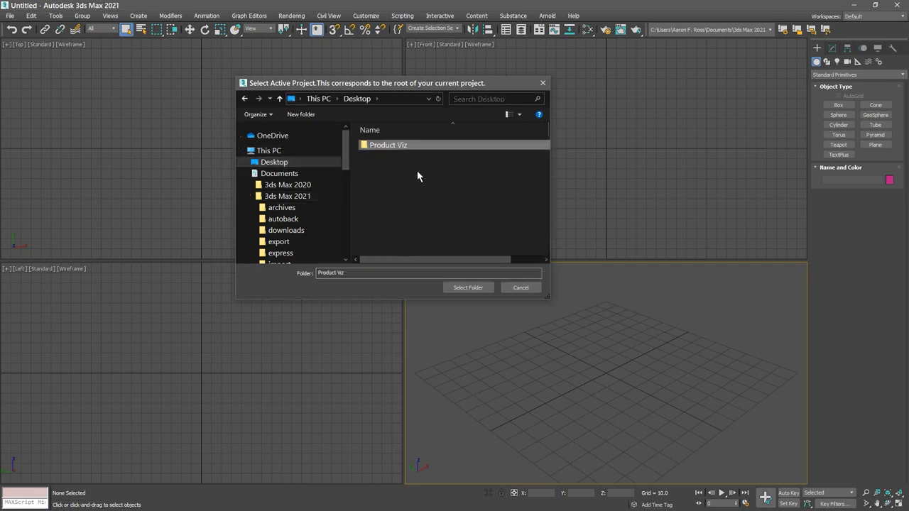
click(462, 290)
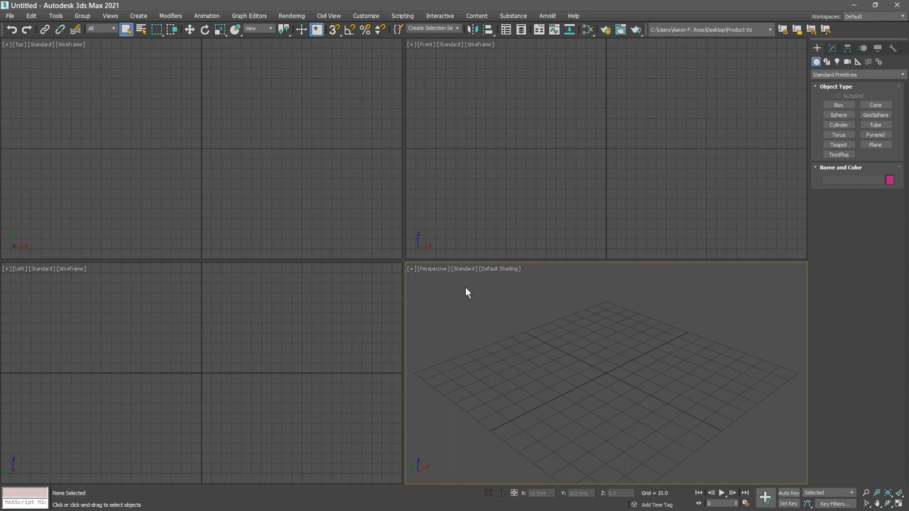
- Set the display unit scale to metric centimeters
click(366, 15)
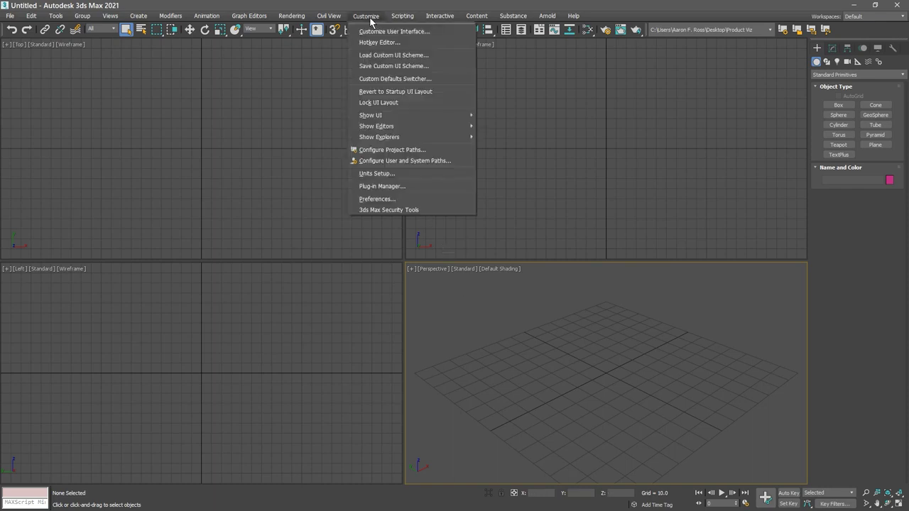
click(426, 176)
click(396, 215)
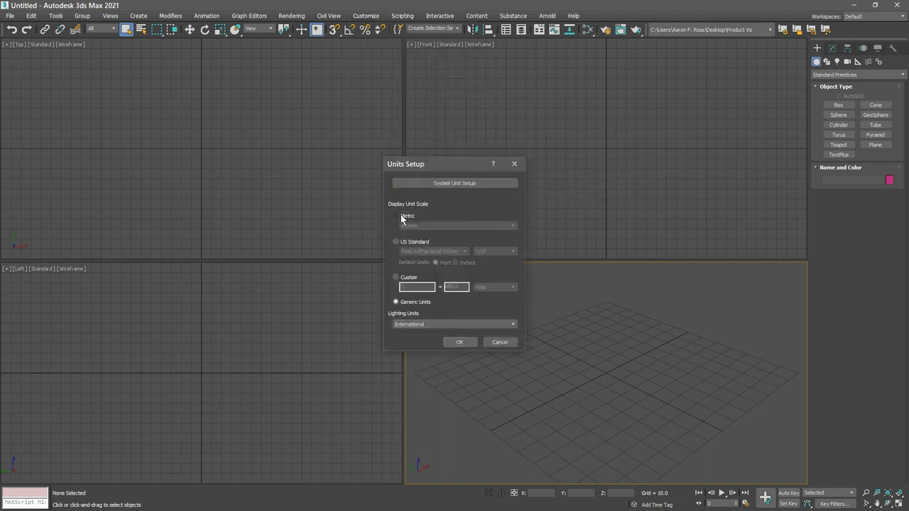
click(419, 225)
click(434, 242)
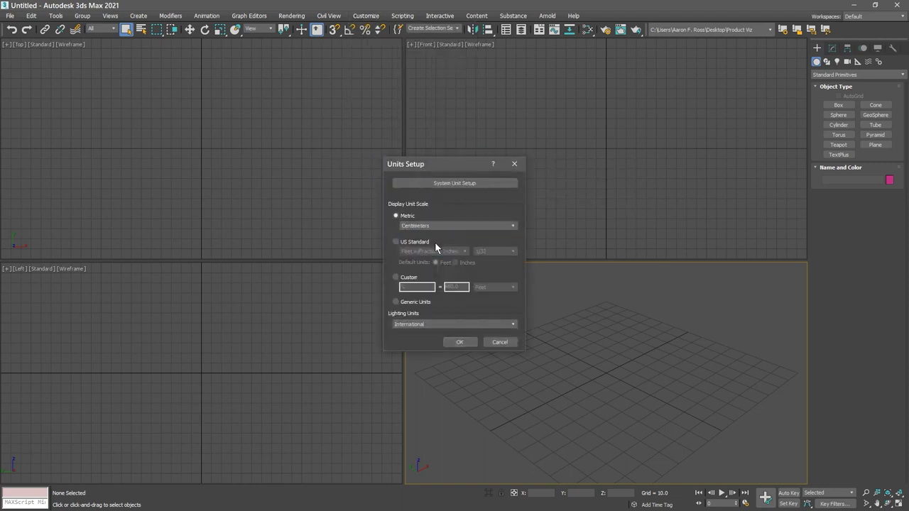
click(460, 342)
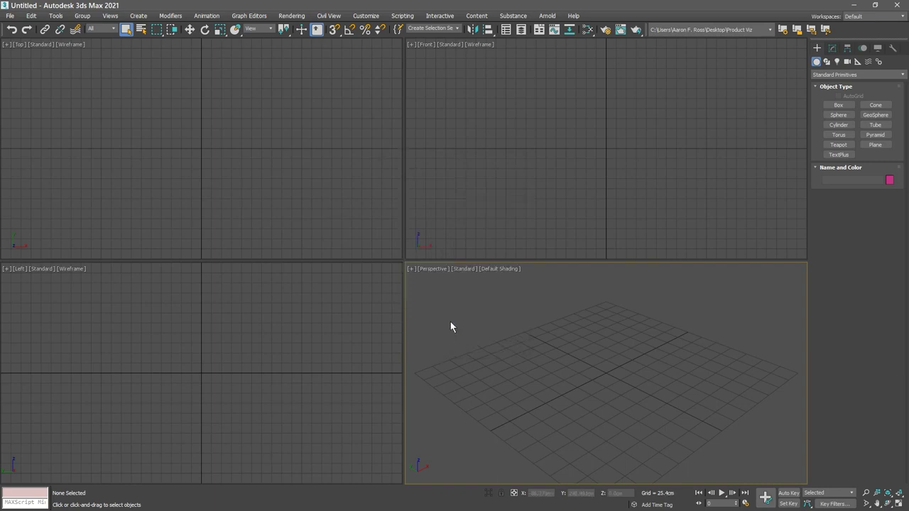
- Set the home grid spacing to 1 cm and the perspective view grid extent to 15
right_click(332, 33)
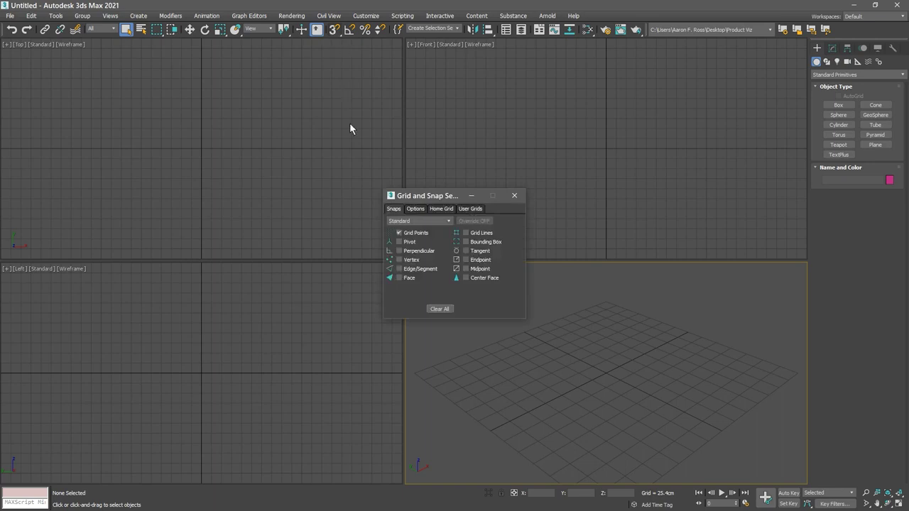
click(442, 209)
double_click(486, 225)
text(1)
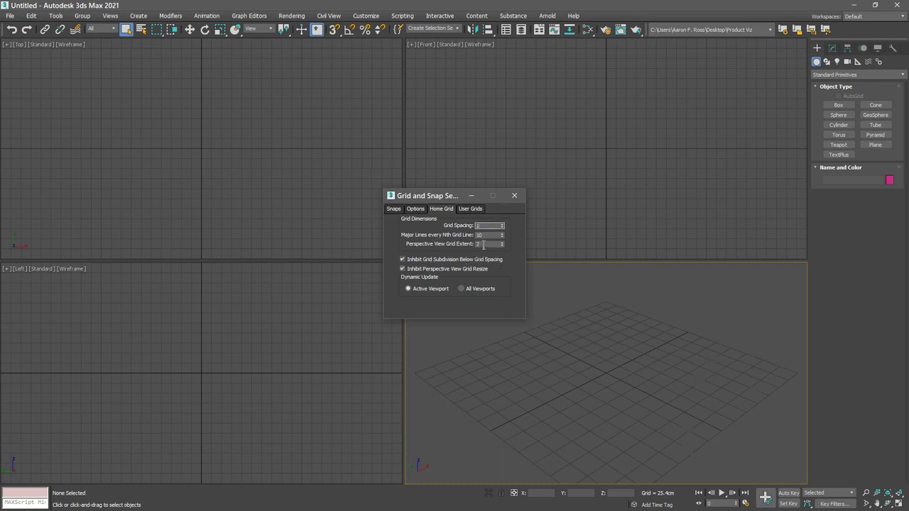
key(Tab)
key(Tab)
text(15)
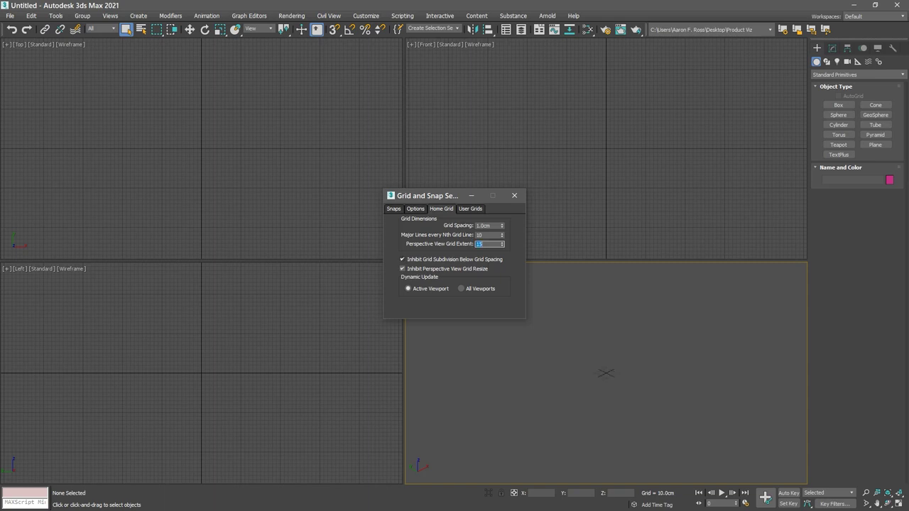
click(515, 197)
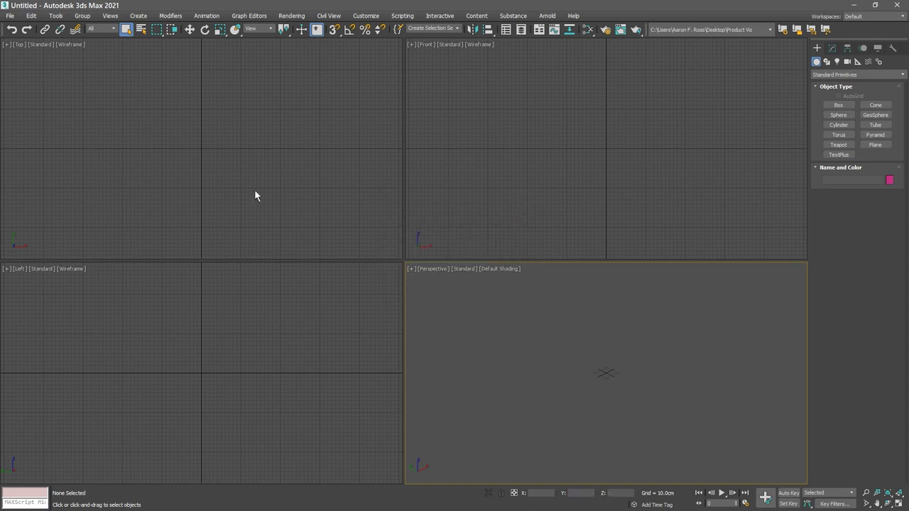
- Choose HAM-Radio.step from the project's import folder as the file to import
click(9, 15)
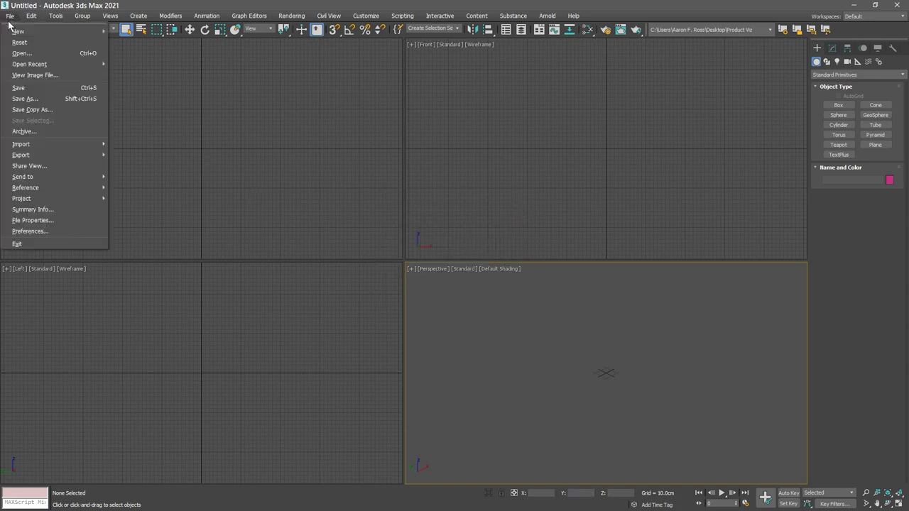
mouse_move(47, 146)
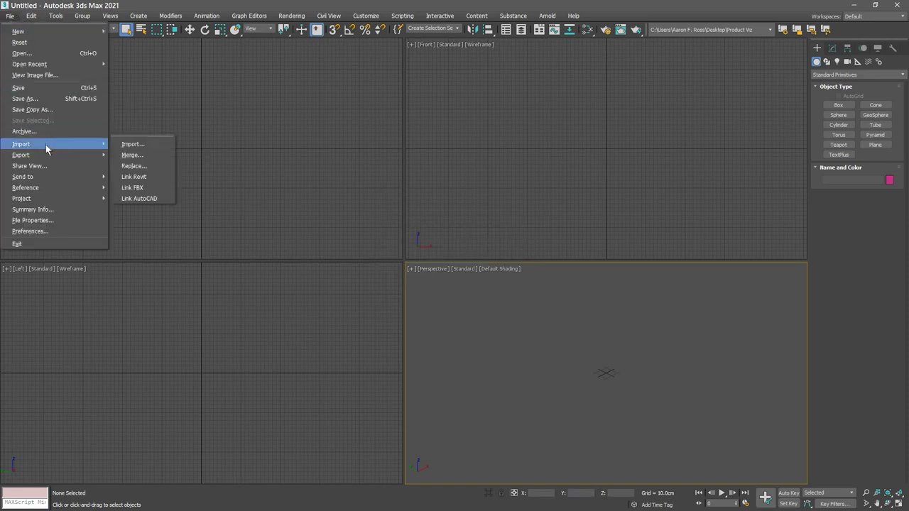
click(162, 147)
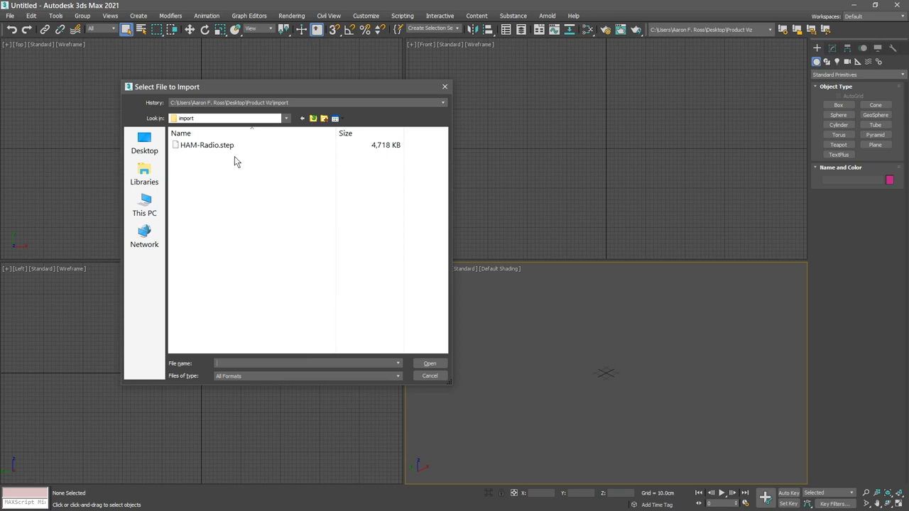
click(210, 148)
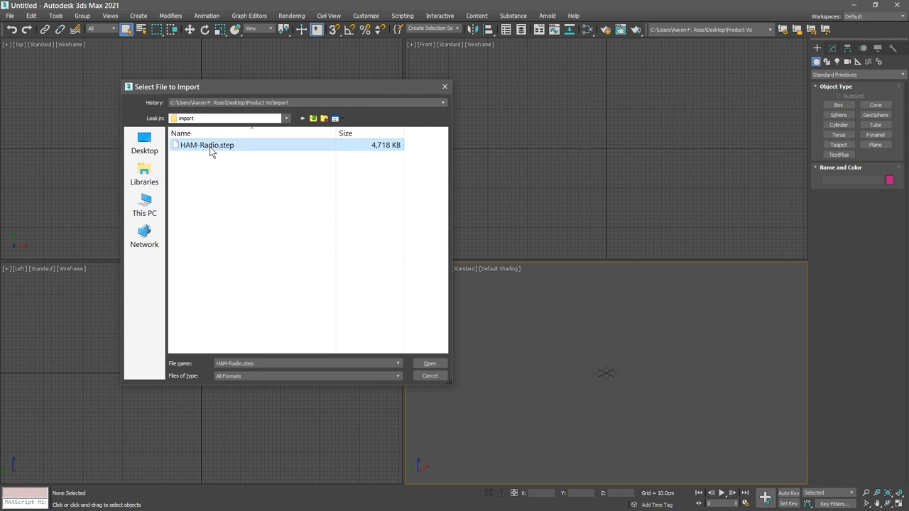
click(425, 364)
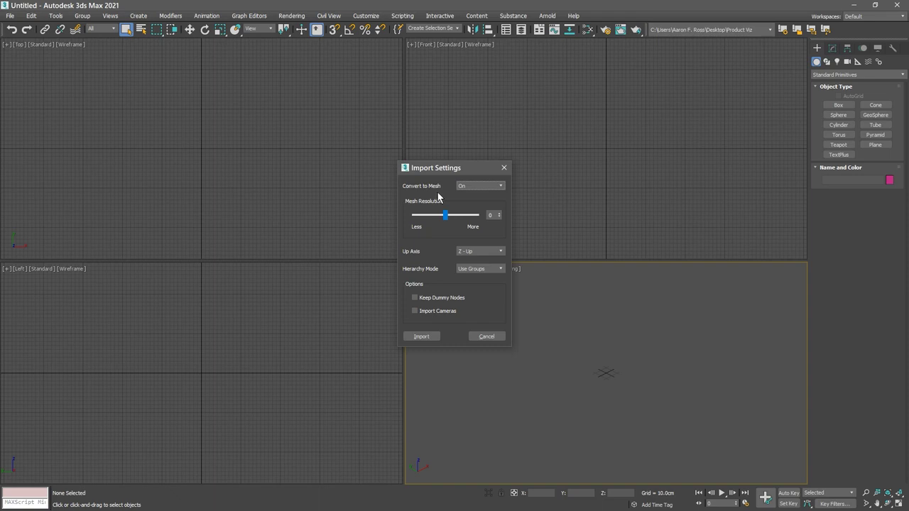
- Import the radio model with Convert to Mesh off, keeping the Use Groups hierarchy mode
click(472, 186)
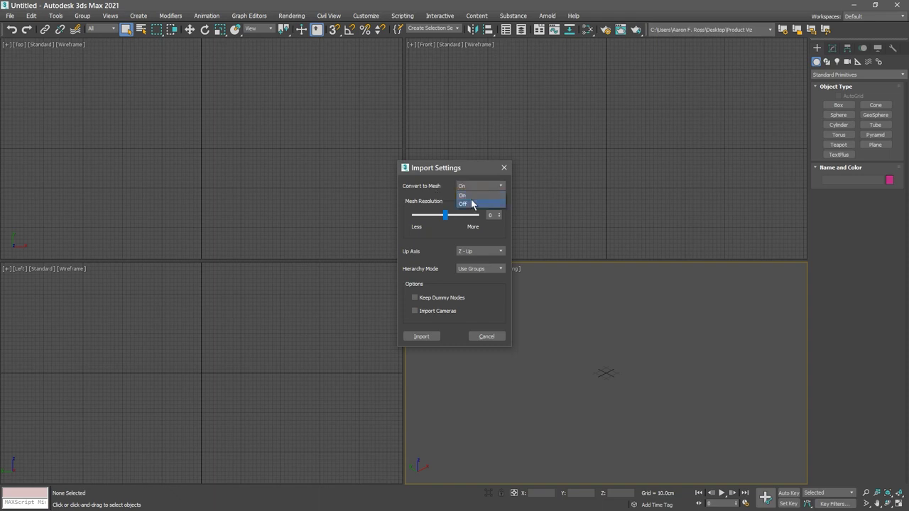
click(479, 203)
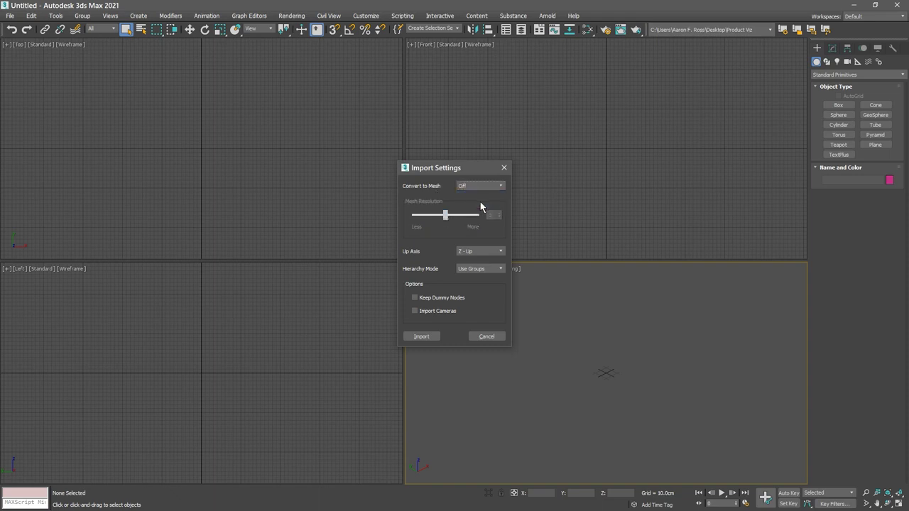
click(487, 271)
key(Escape)
click(428, 336)
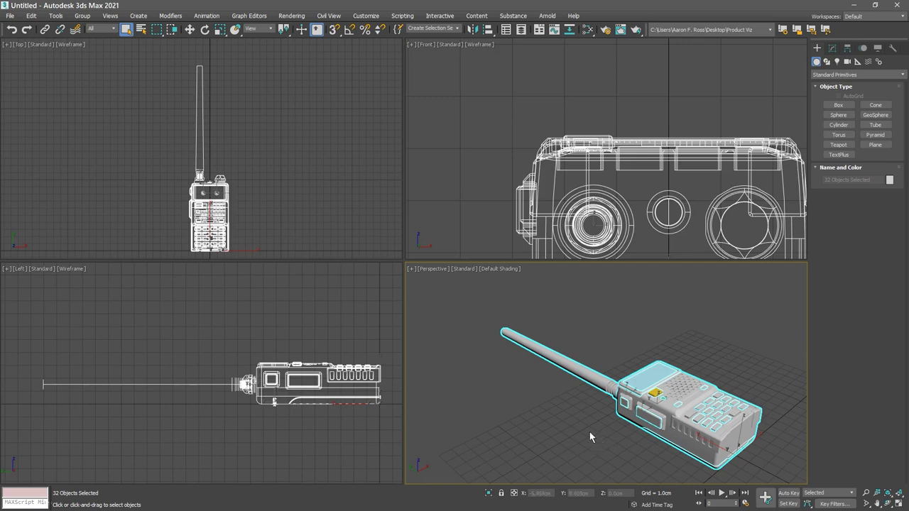
- Select the antenna and the large side button in turn, and show the side button's Rendering Approximation parameters
click(561, 366)
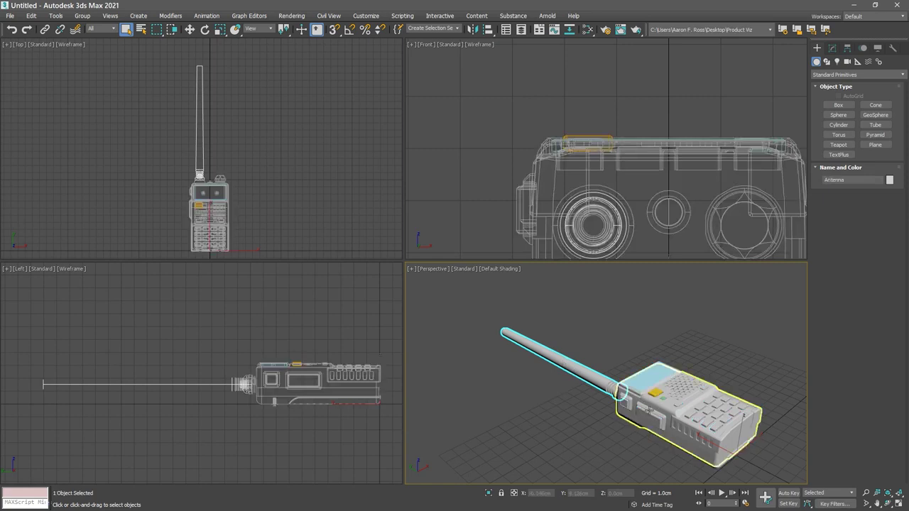
click(650, 413)
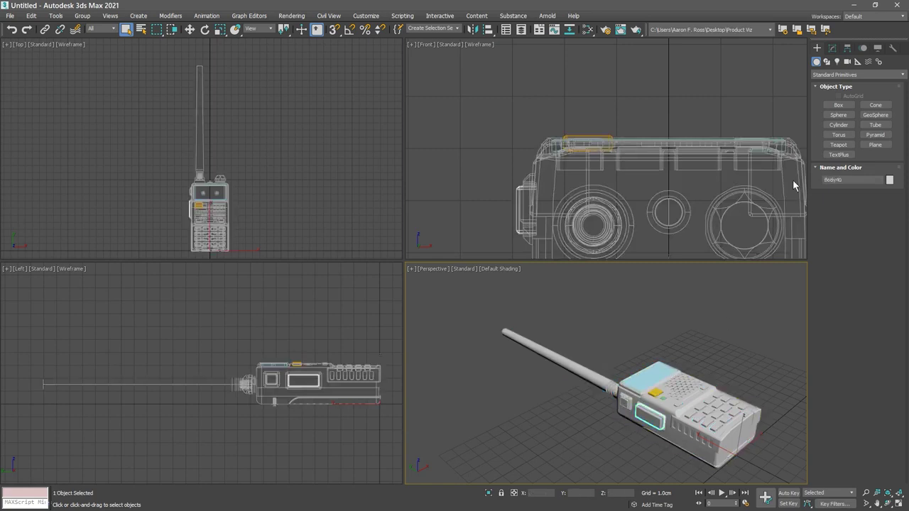
click(832, 48)
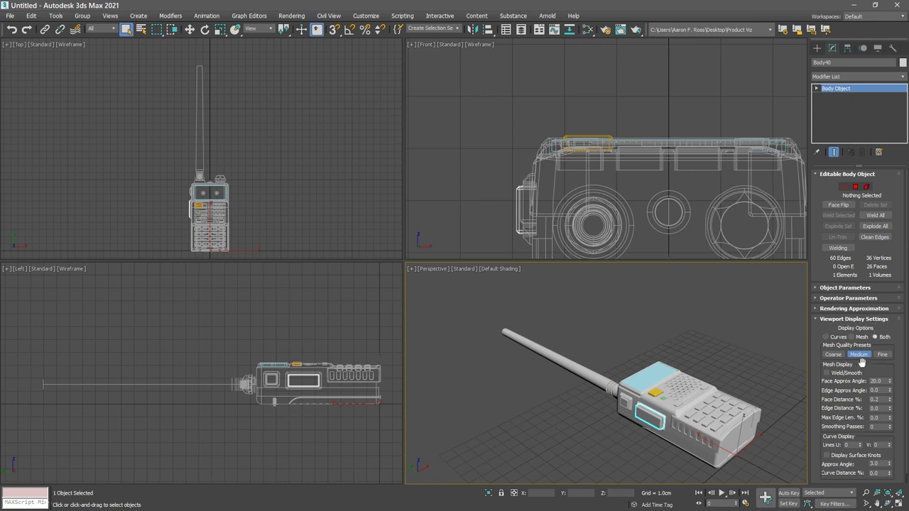
click(817, 309)
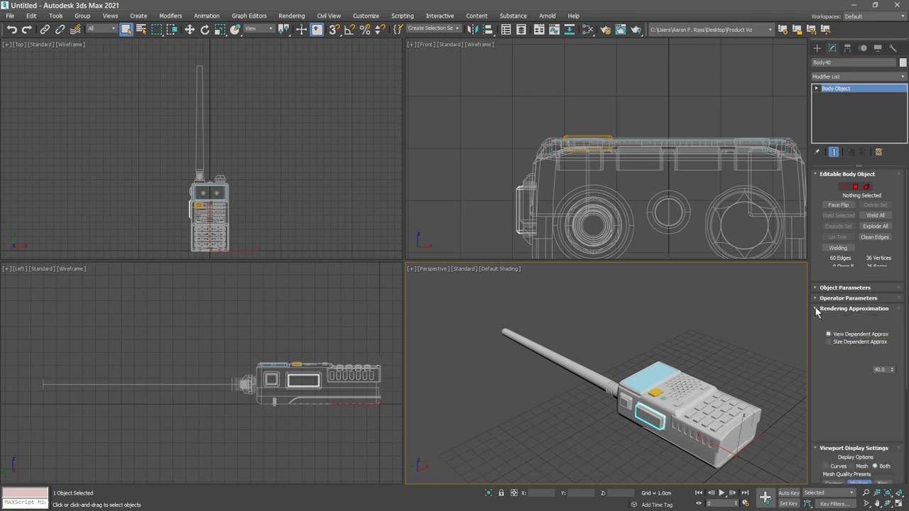